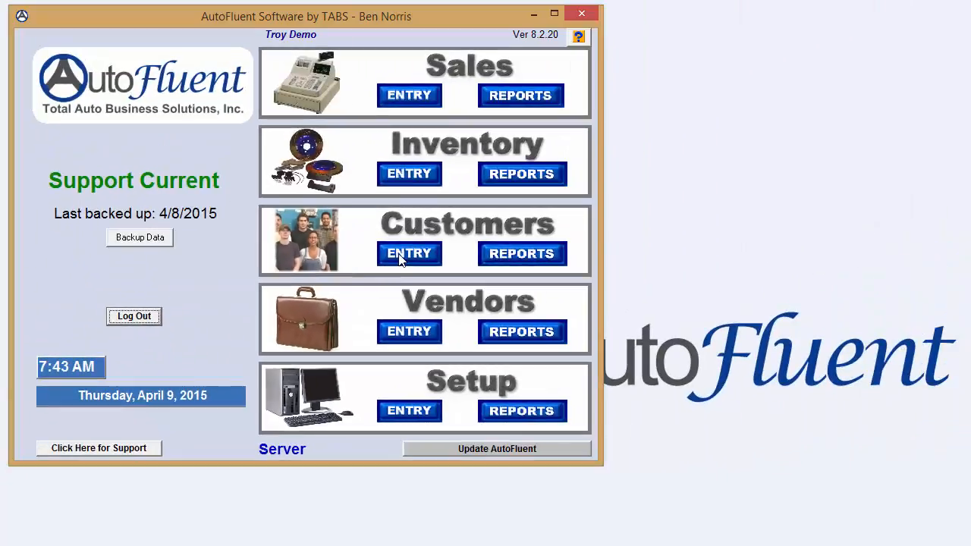
# Open the customer records and go to the window for receiving customer payments on account
pyautogui.click(400, 258)
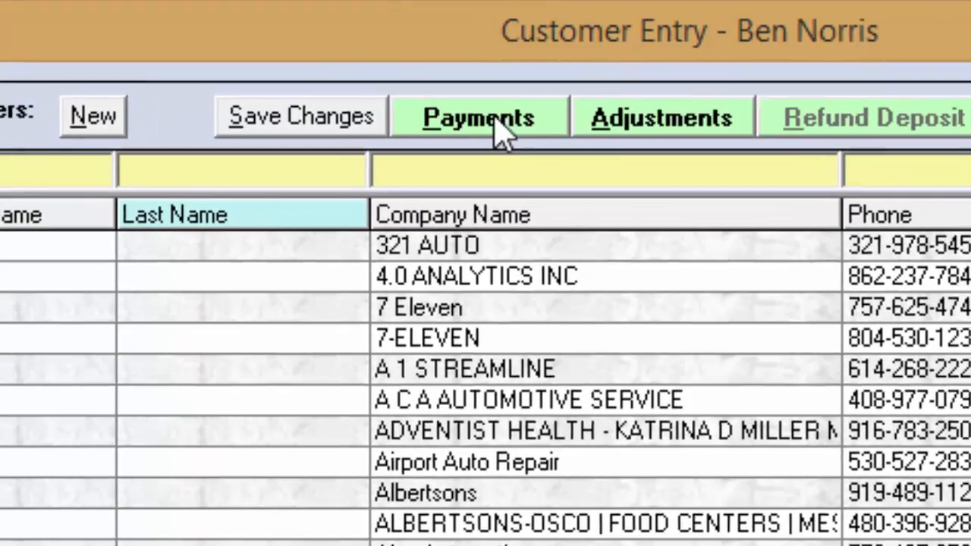
pyautogui.click(507, 126)
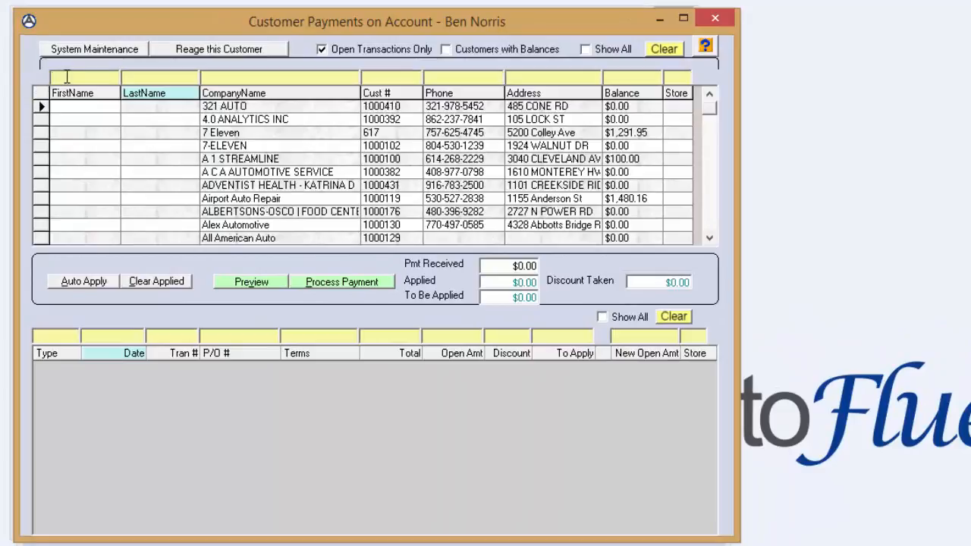
pyautogui.click(90, 74)
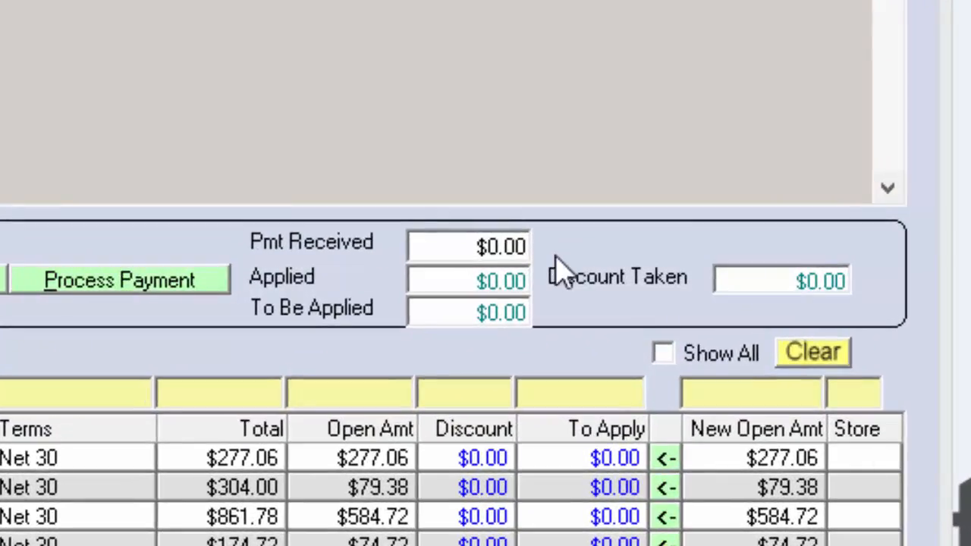
pyautogui.click(532, 265)
pyautogui.moveTo(518, 247); pyautogui.dragTo(293, 275)
pyautogui.write('750')
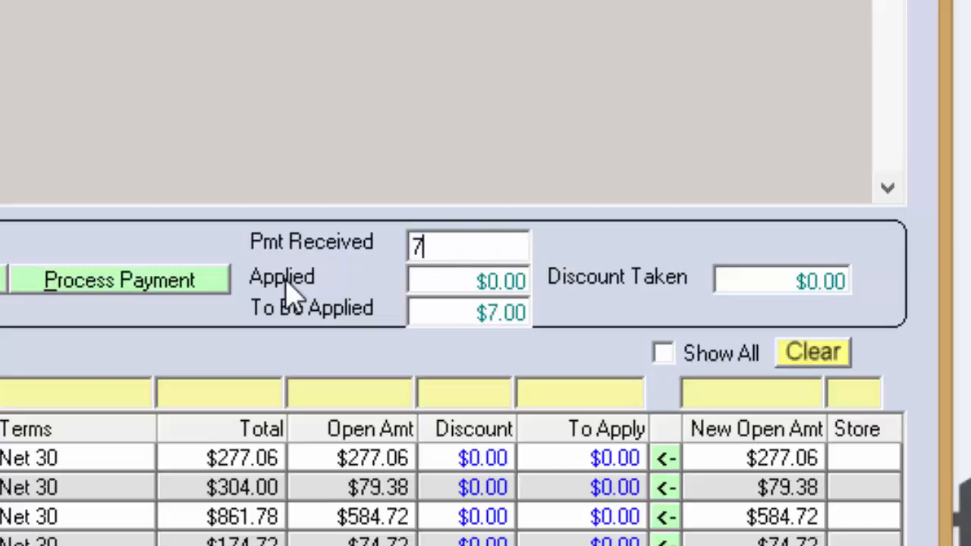
pyautogui.write('.00')
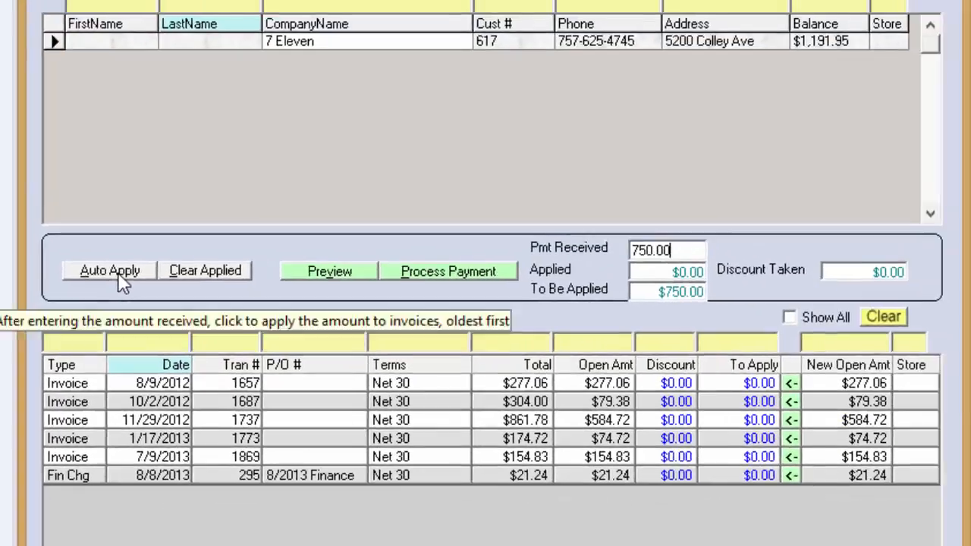
# Auto-apply the payment to the open transactions and clear the applied amounts
pyautogui.click(175, 243)
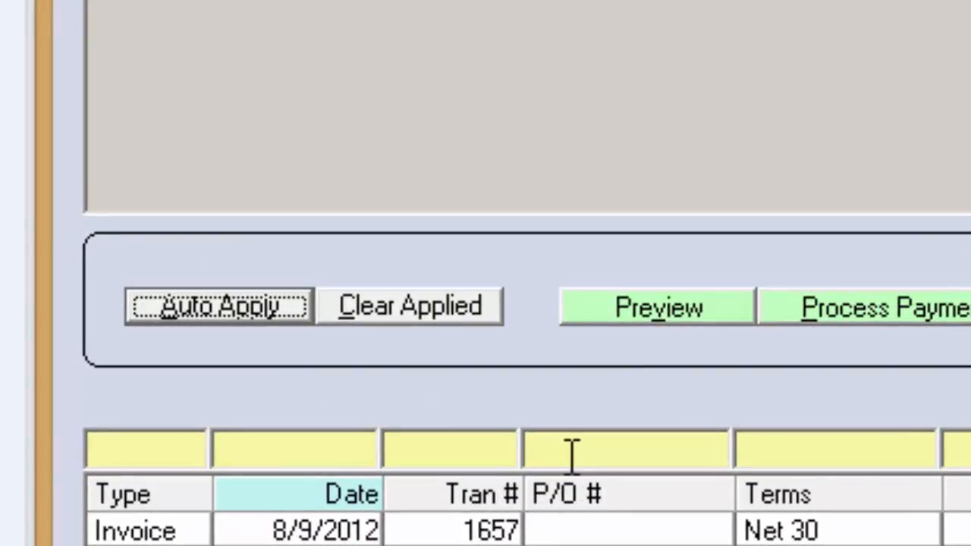
pyautogui.click(449, 310)
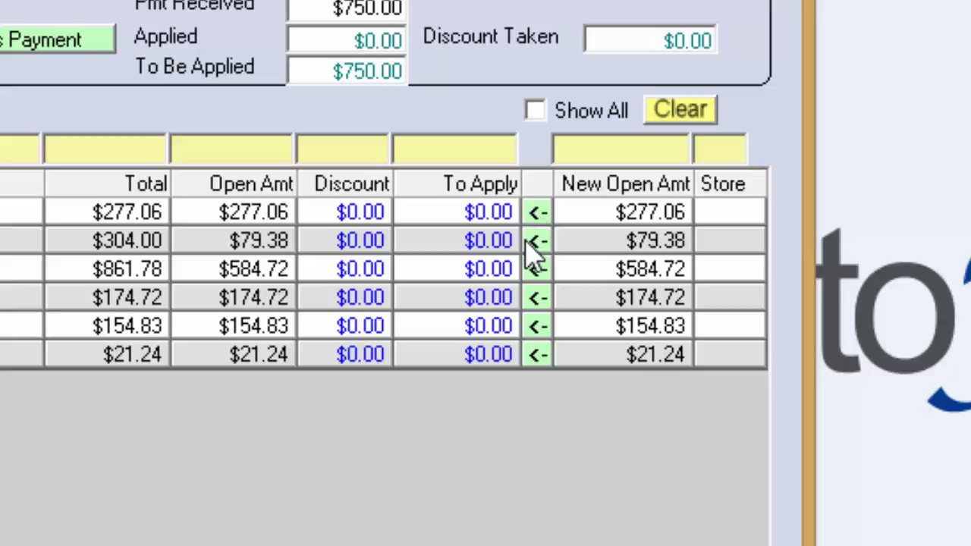
# Apply the payment to the 10/2/2012, 11/29/2012 and 1/17/2013 invoices, giving the 8/9/2012 invoice a $50.00 discount
pyautogui.click(537, 241)
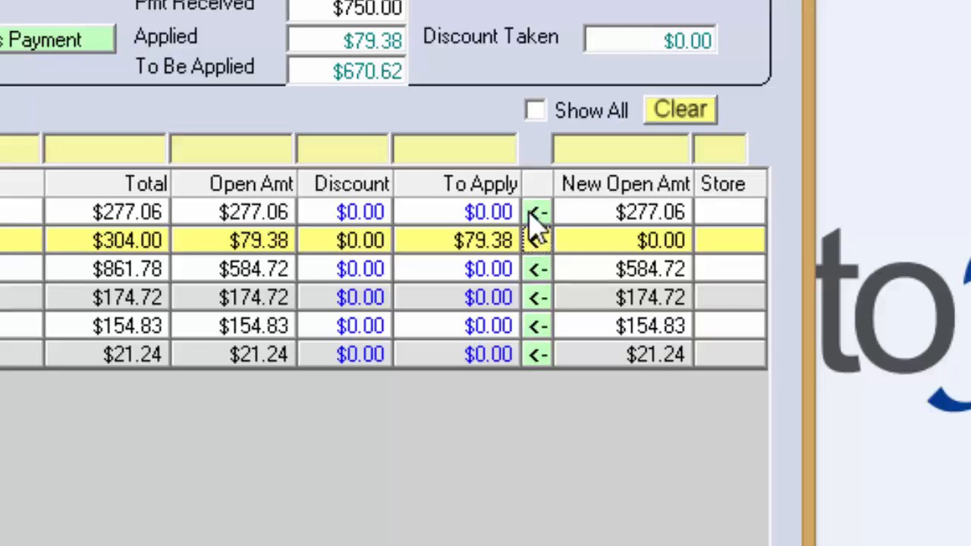
pyautogui.click(369, 214)
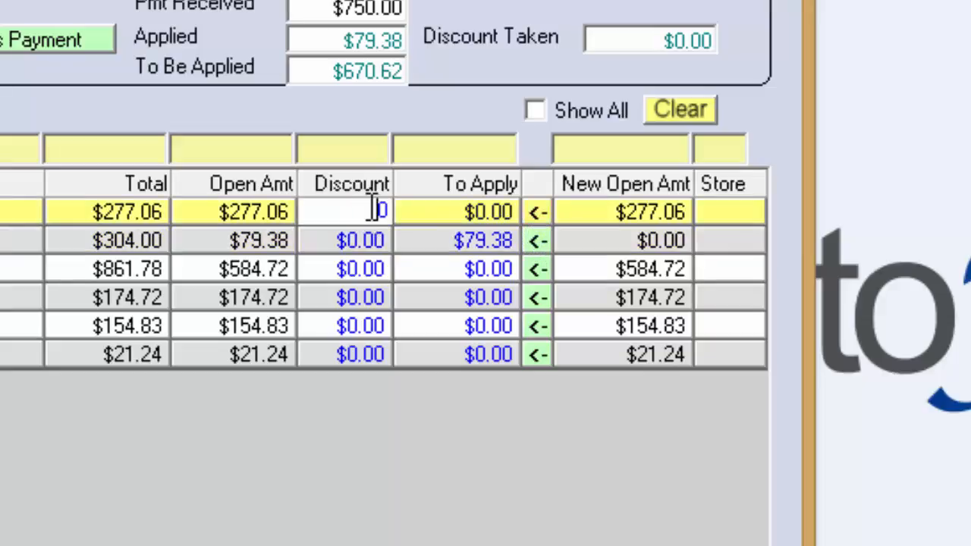
pyautogui.write('50')
pyautogui.press('Tab')
pyautogui.click(537, 270)
pyautogui.click(537, 297)
pyautogui.click(537, 325)
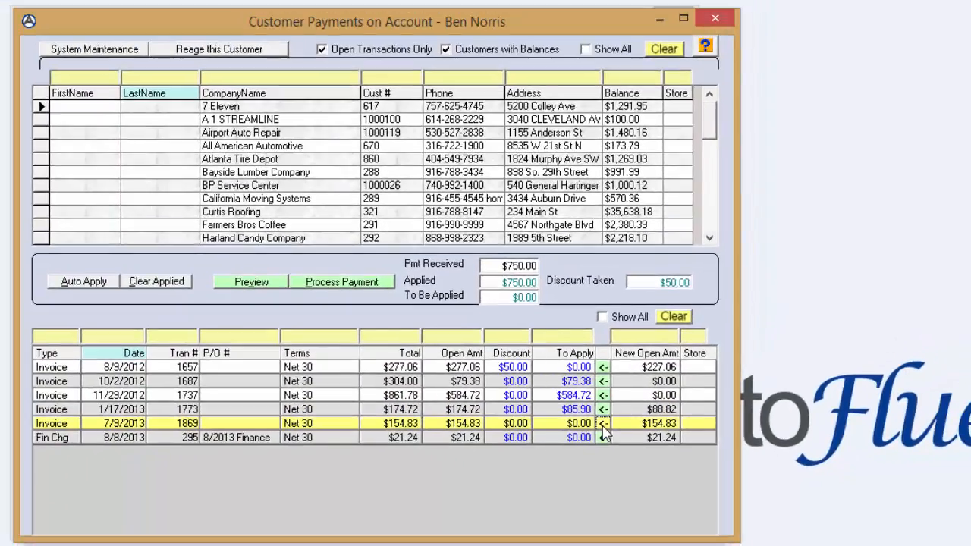
# Process the $750.00 payment as cash and close its receipt
pyautogui.click(349, 286)
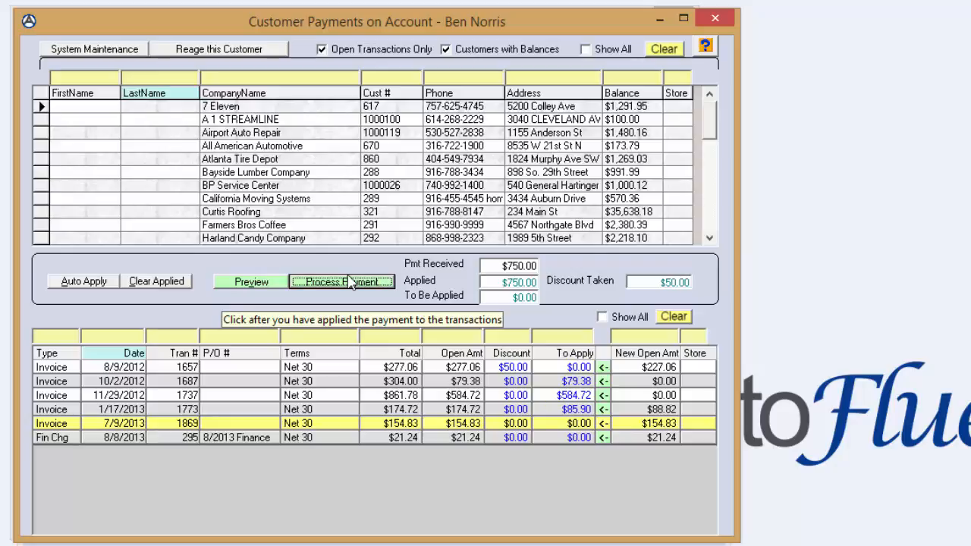
pyautogui.click(350, 284)
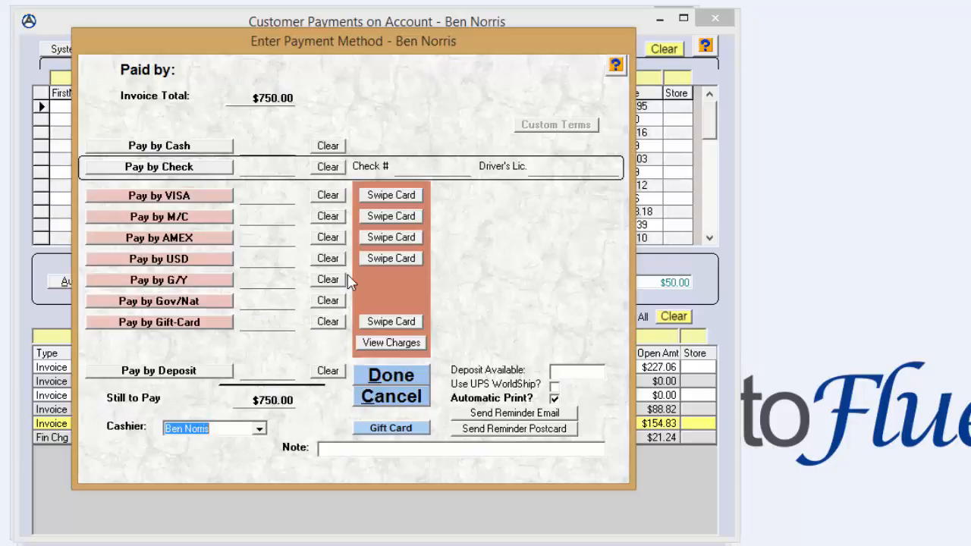
pyautogui.click(167, 146)
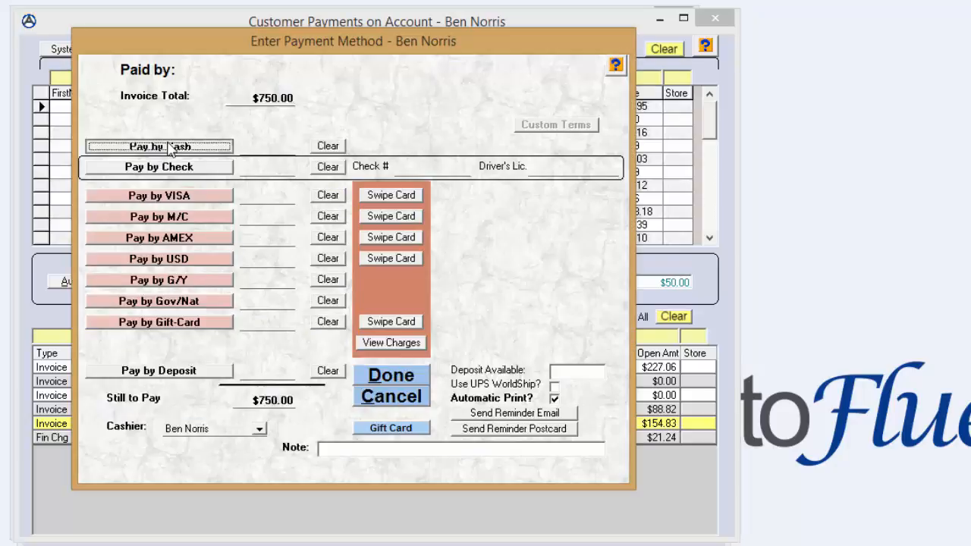
pyautogui.click(388, 375)
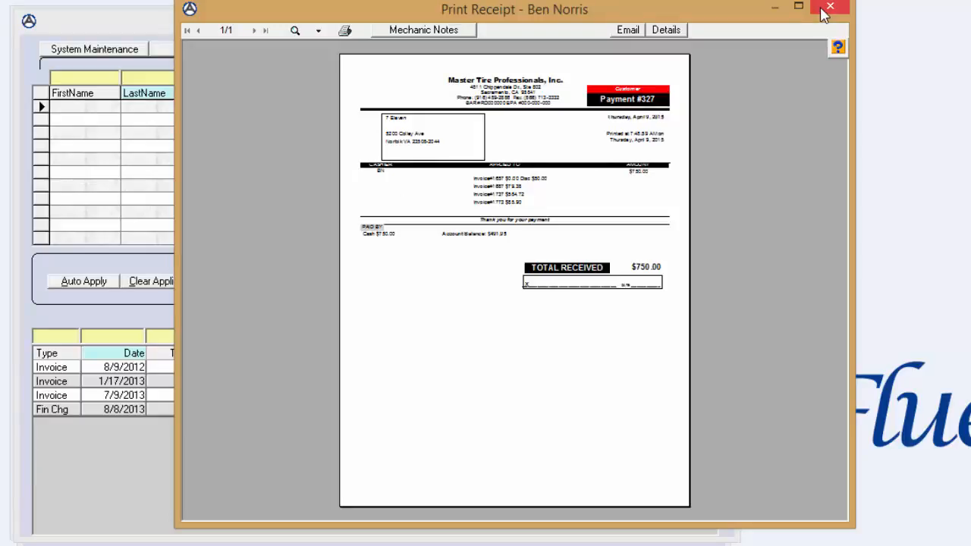
pyautogui.click(823, 11)
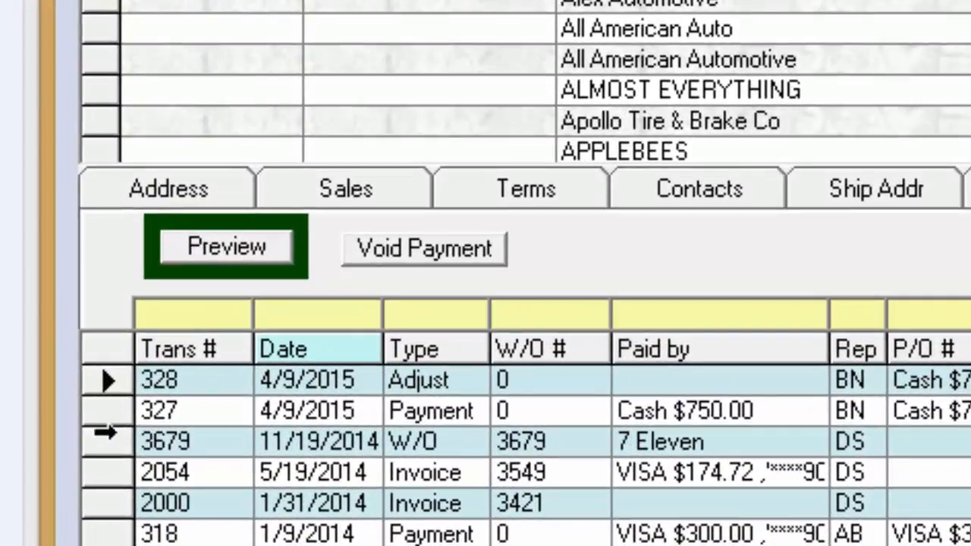
# Void the 4/9/2015 cash payment of $750.00 in 7 Eleven's history
pyautogui.click(105, 411)
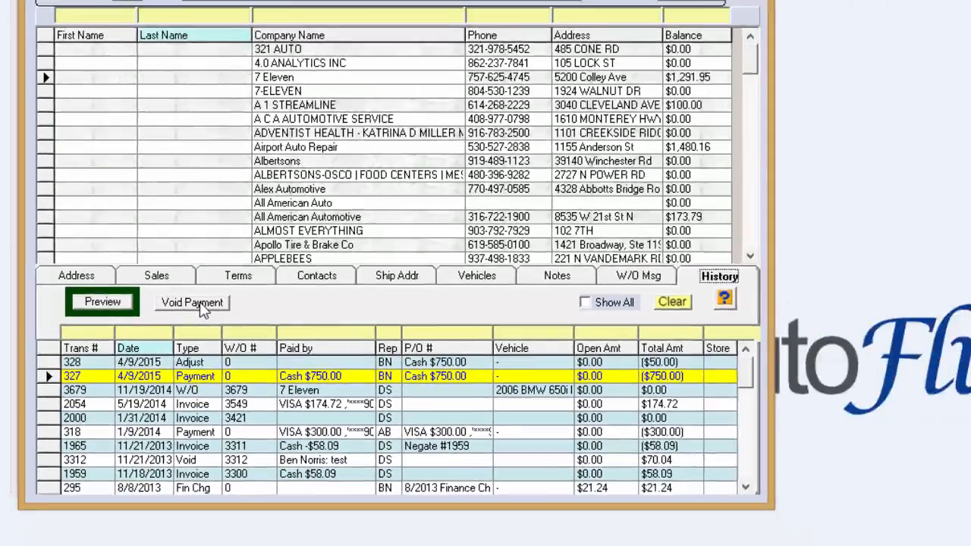
pyautogui.click(199, 305)
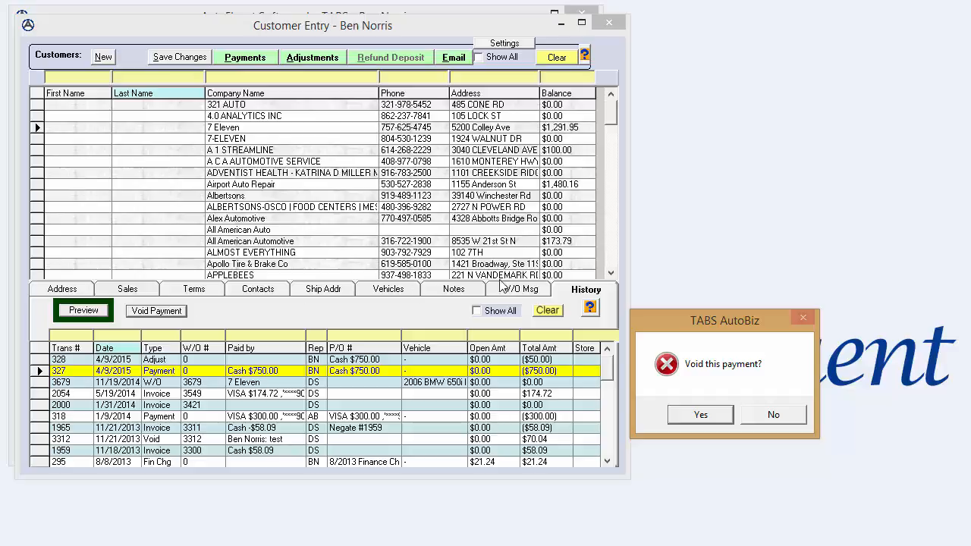
pyautogui.click(692, 416)
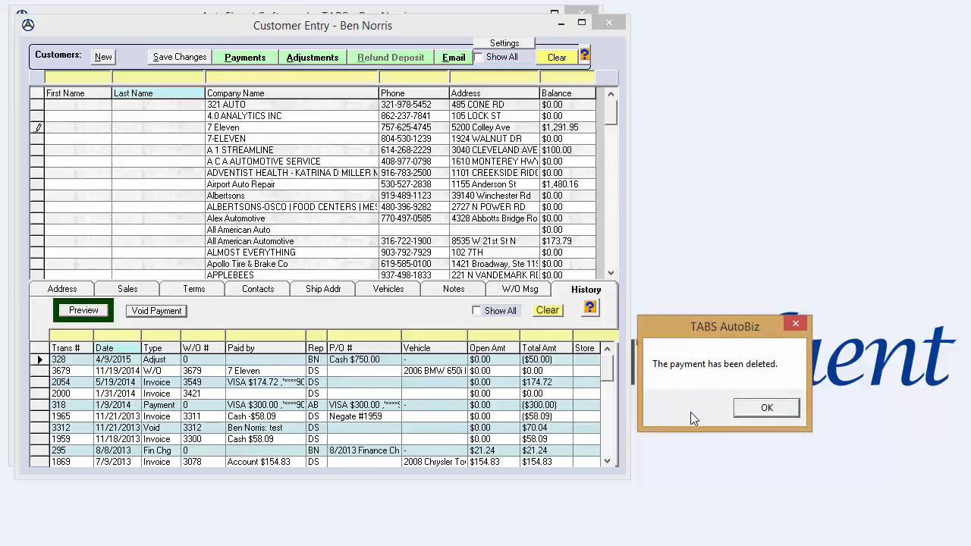
pyautogui.click(765, 407)
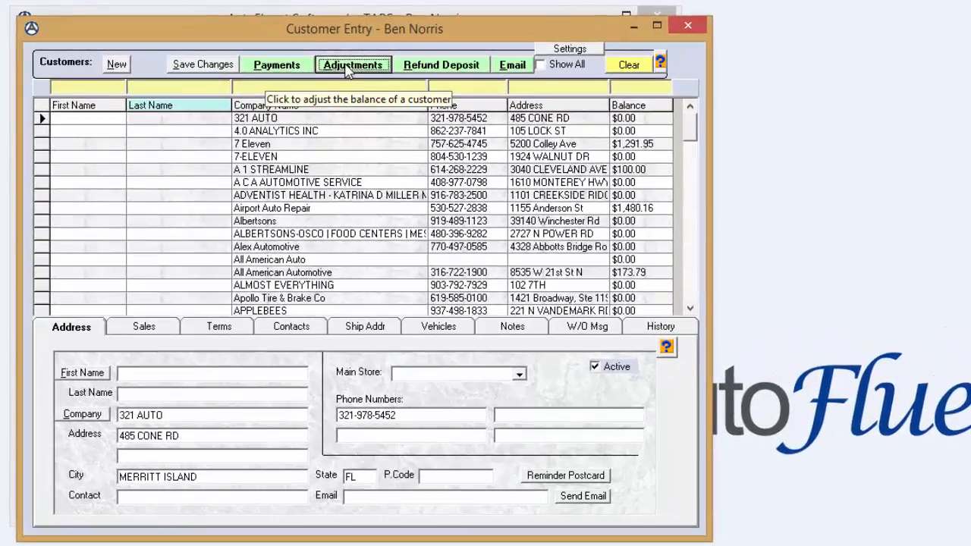
# Open customer adjustments and enter an adjustment amount of -100 for 7 Eleven
pyautogui.click(348, 66)
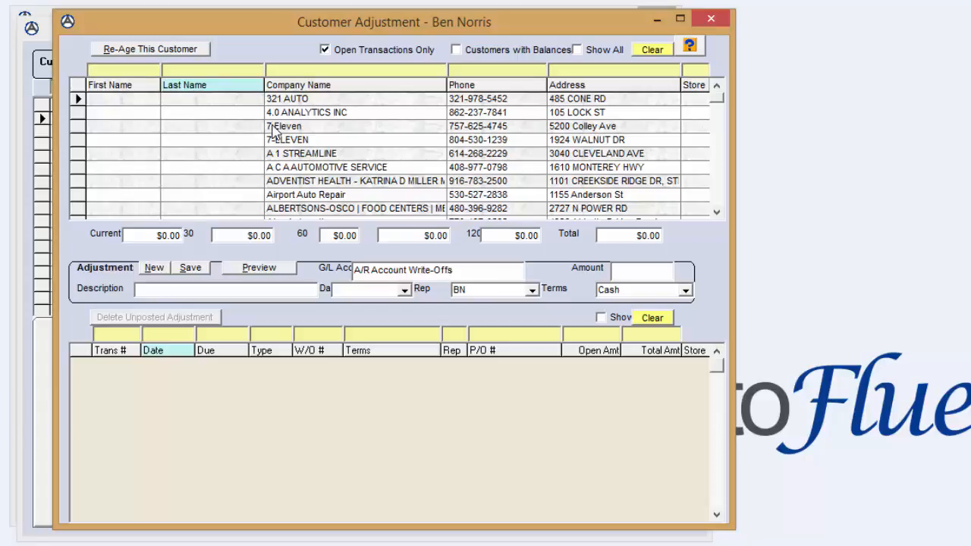
pyautogui.click(281, 126)
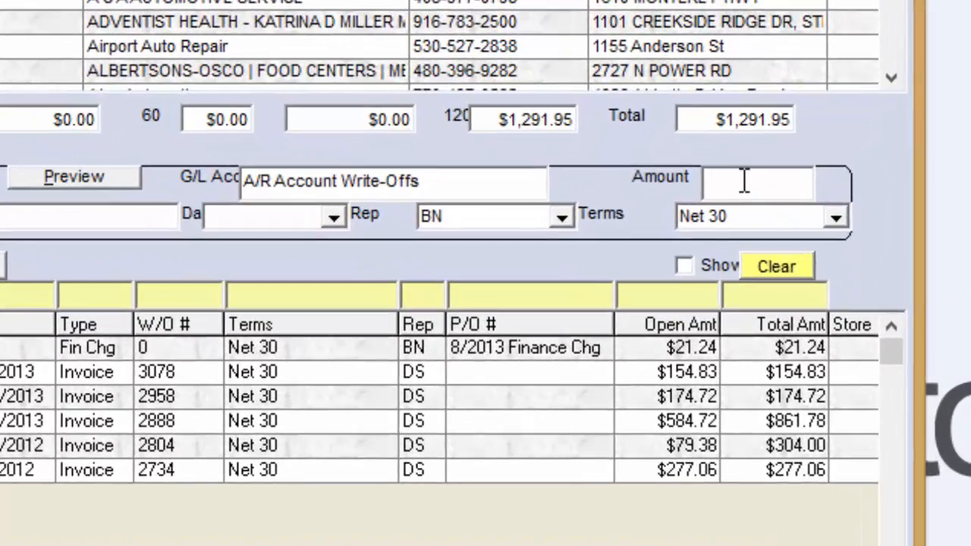
pyautogui.click(744, 180)
pyautogui.write('-100')
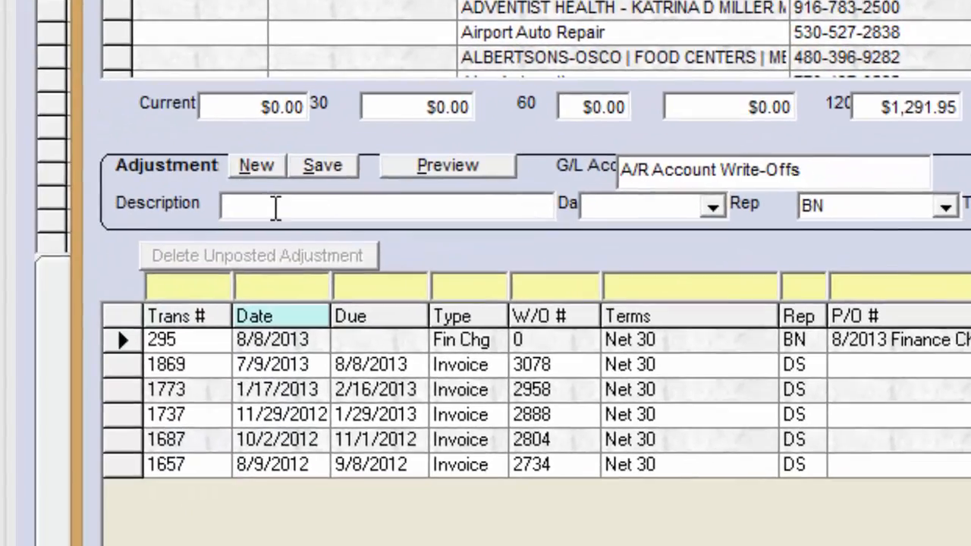
# Describe the adjustment as "Write Off", date it 4/9/2015, save it and close its receipt
pyautogui.click(276, 208)
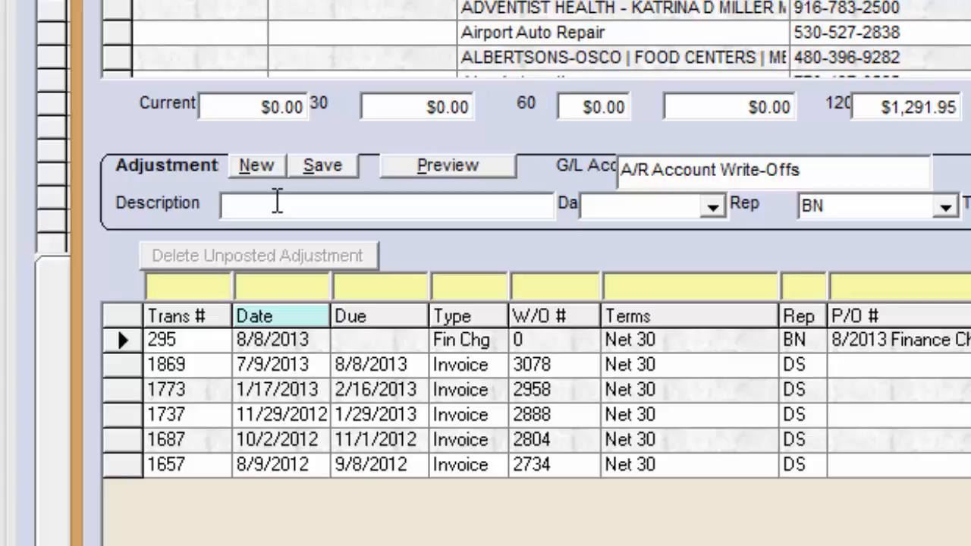
pyautogui.write('Write Off')
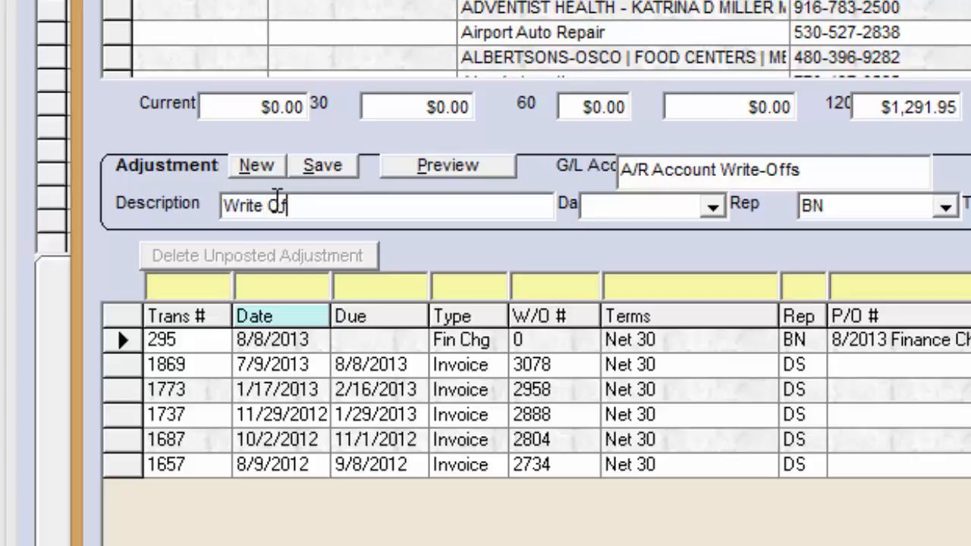
pyautogui.press('Tab')
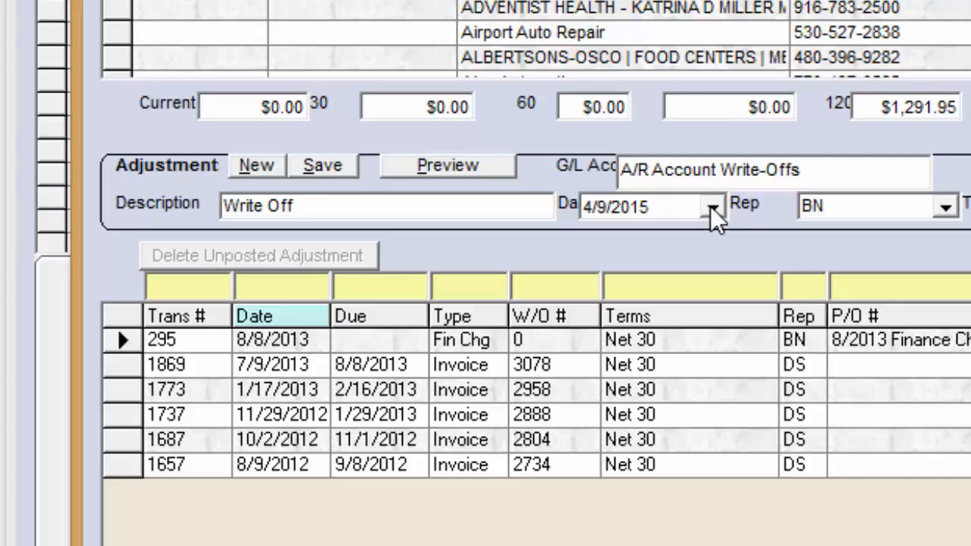
pyautogui.click(713, 207)
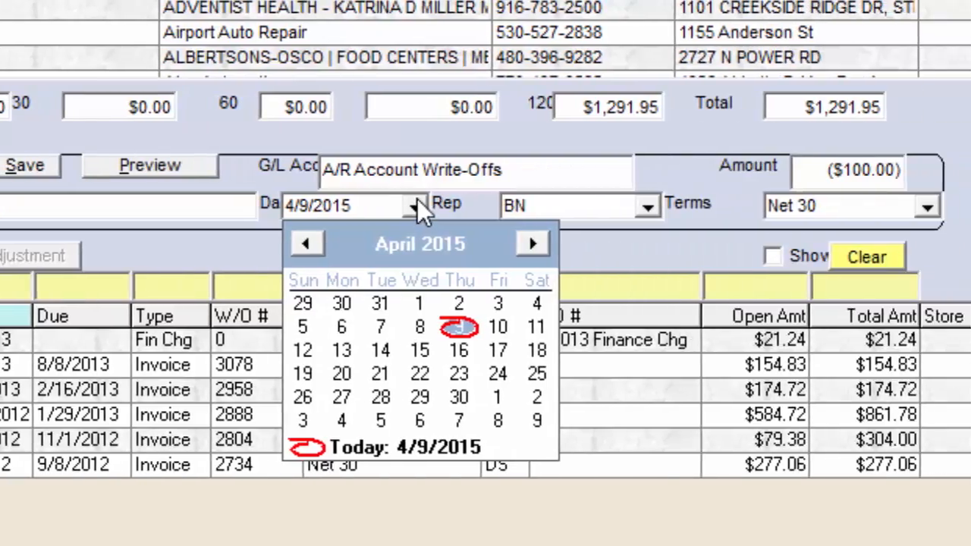
pyautogui.click(417, 204)
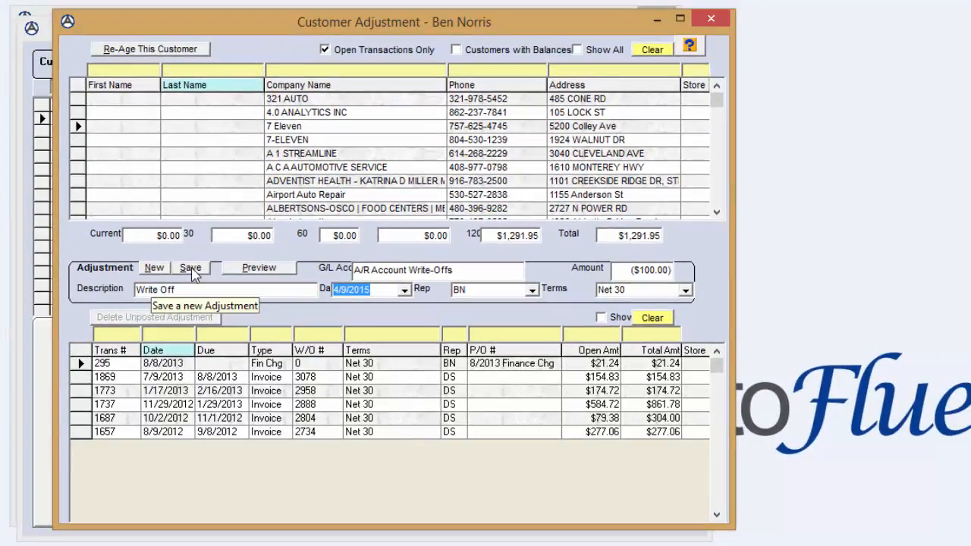
pyautogui.click(191, 270)
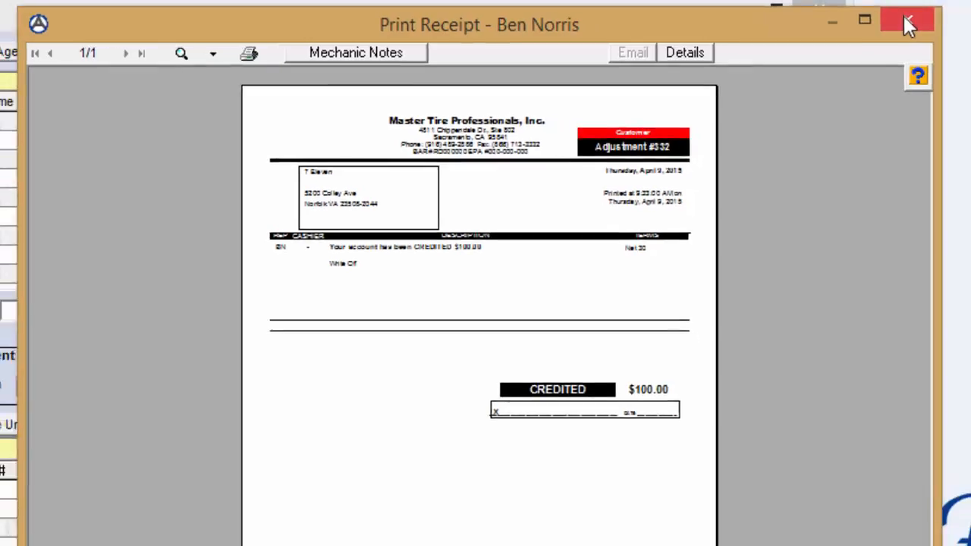
pyautogui.click(908, 25)
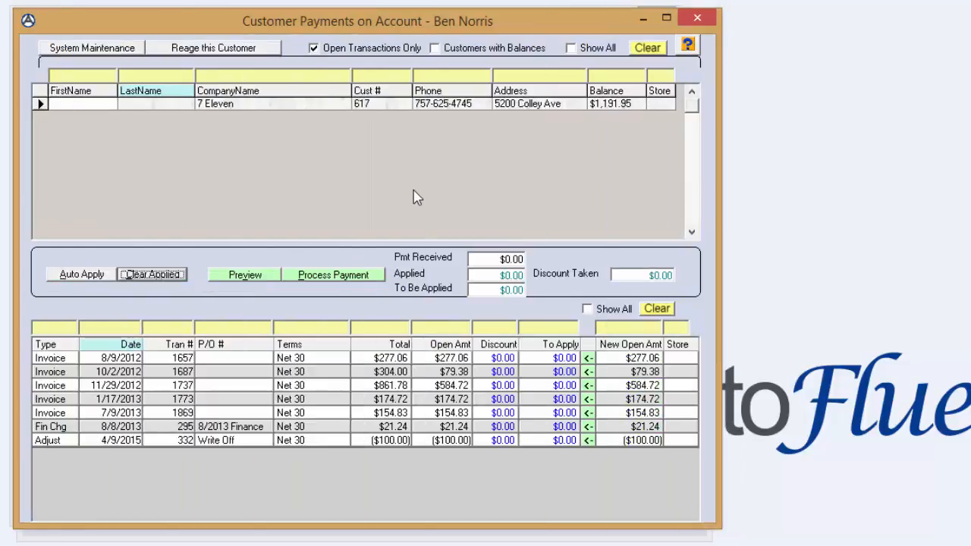
# Apply the $100.00 write-off adjustment to the 1/17/2013 invoice, process it as a zero payment and enlarge the receipt
pyautogui.click(588, 441)
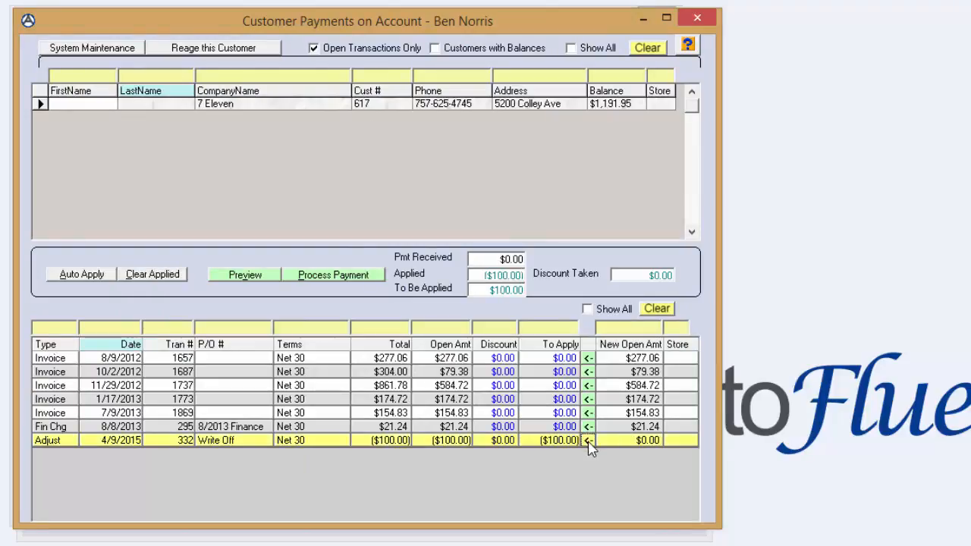
pyautogui.click(588, 399)
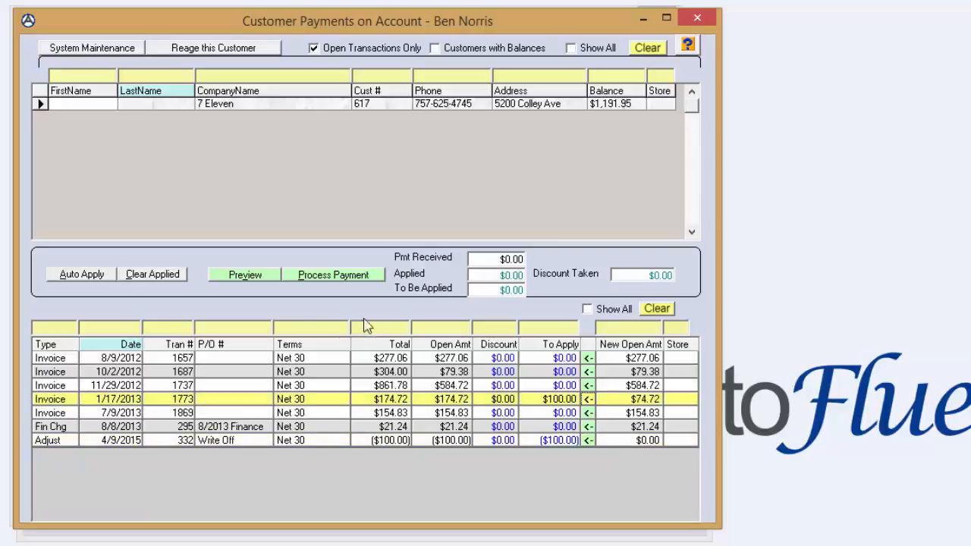
pyautogui.click(333, 276)
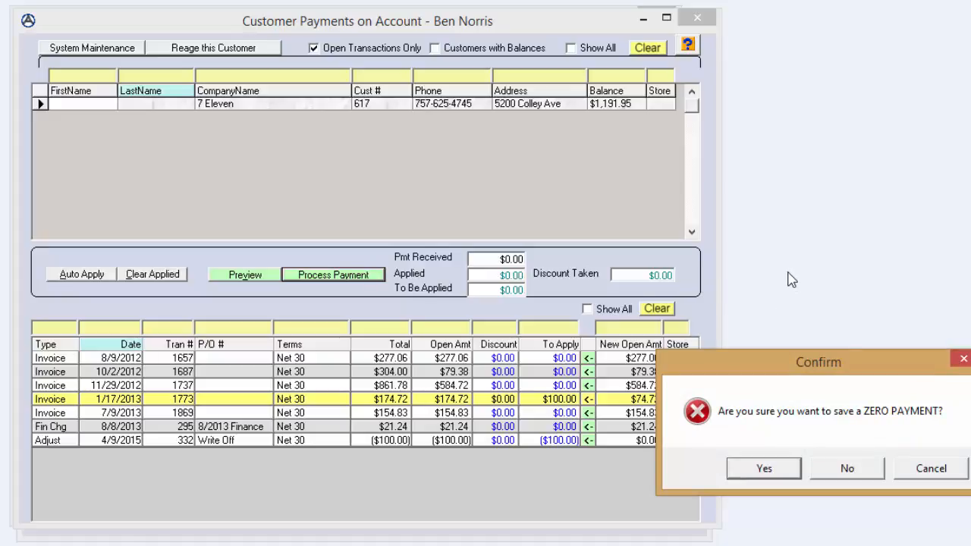
pyautogui.click(764, 469)
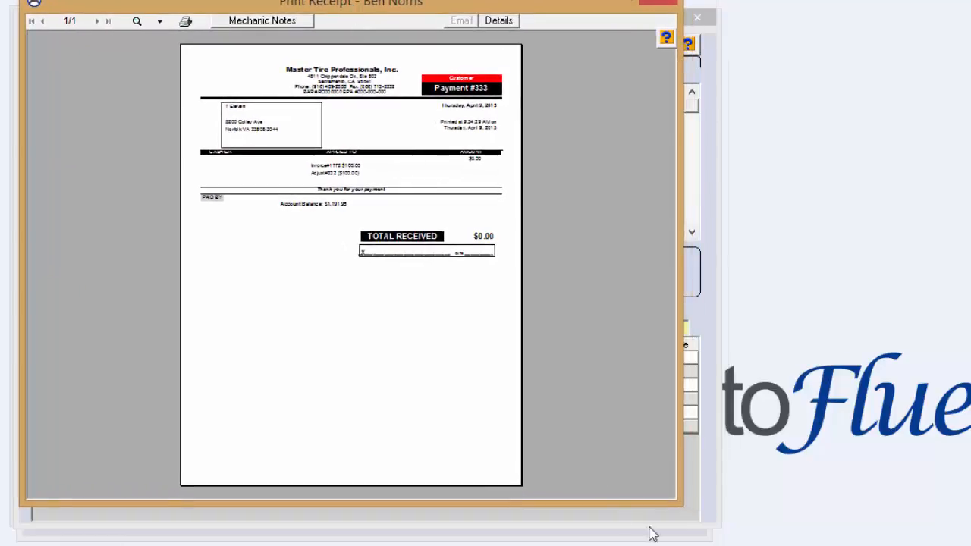
pyautogui.moveTo(677, 503); pyautogui.dragTo(969, 545)
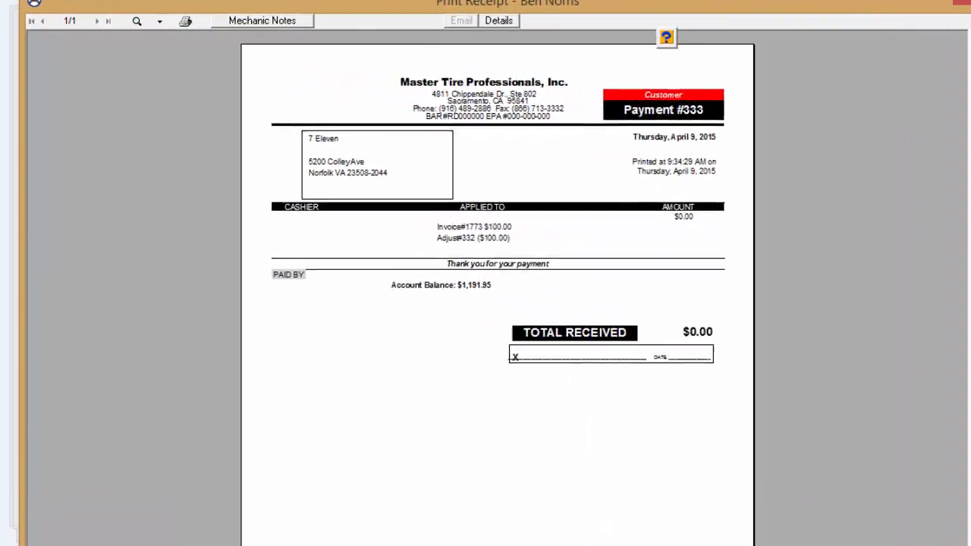